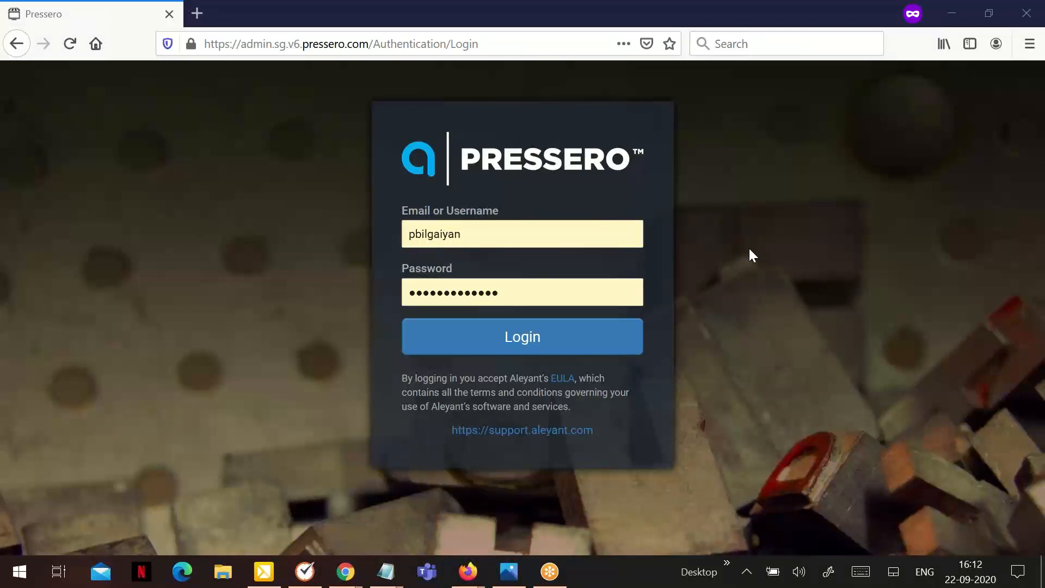
Sign in to the admin site and open the products list under Sites > Team Project > Catalog.
left_click(538, 336)
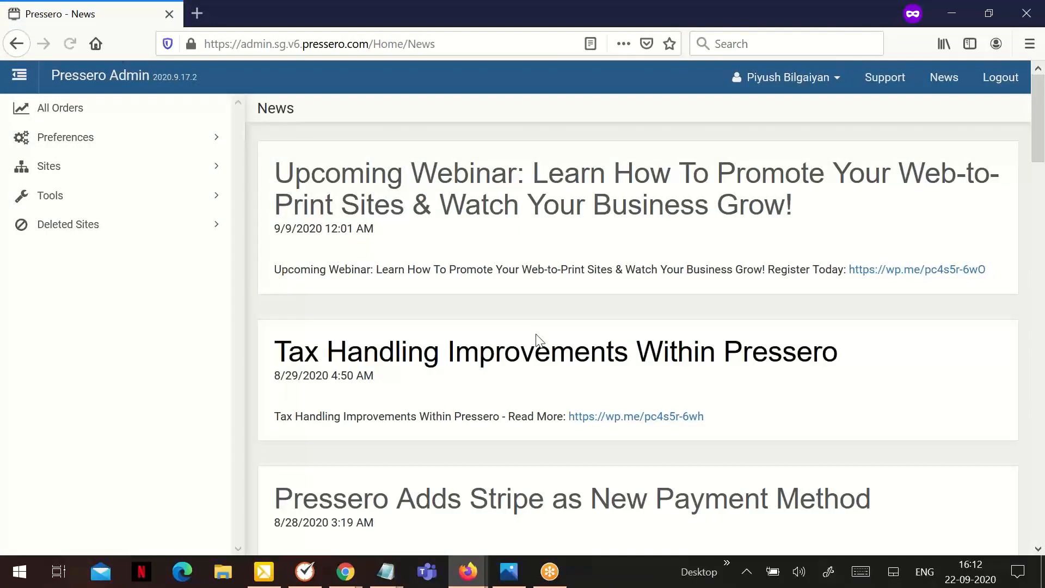
left_click(49, 166)
scroll(99, 477, "down", 5)
scroll(101, 482, "down", 5)
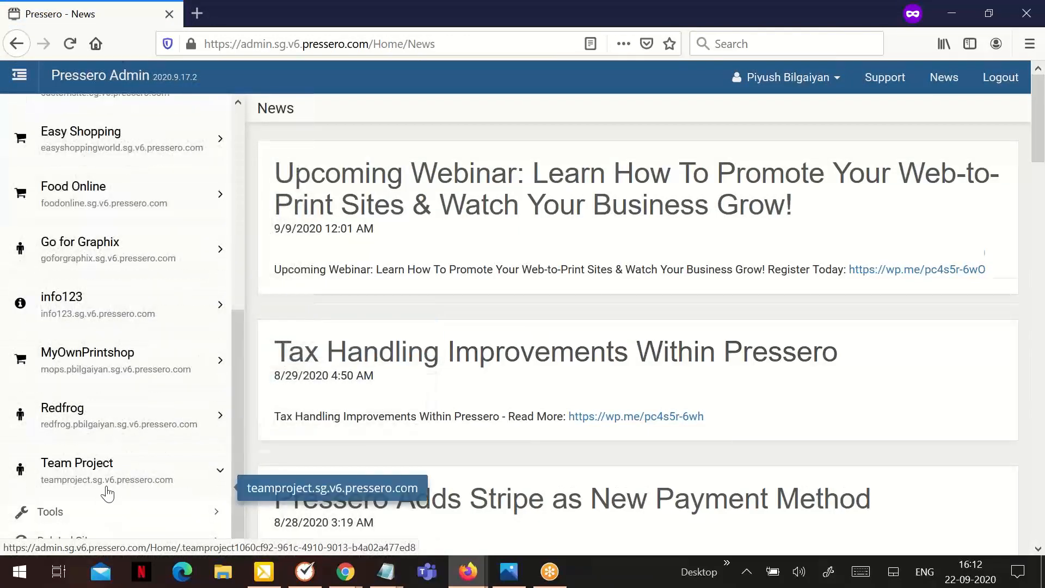
left_click(105, 490)
scroll(106, 492, "down", 3)
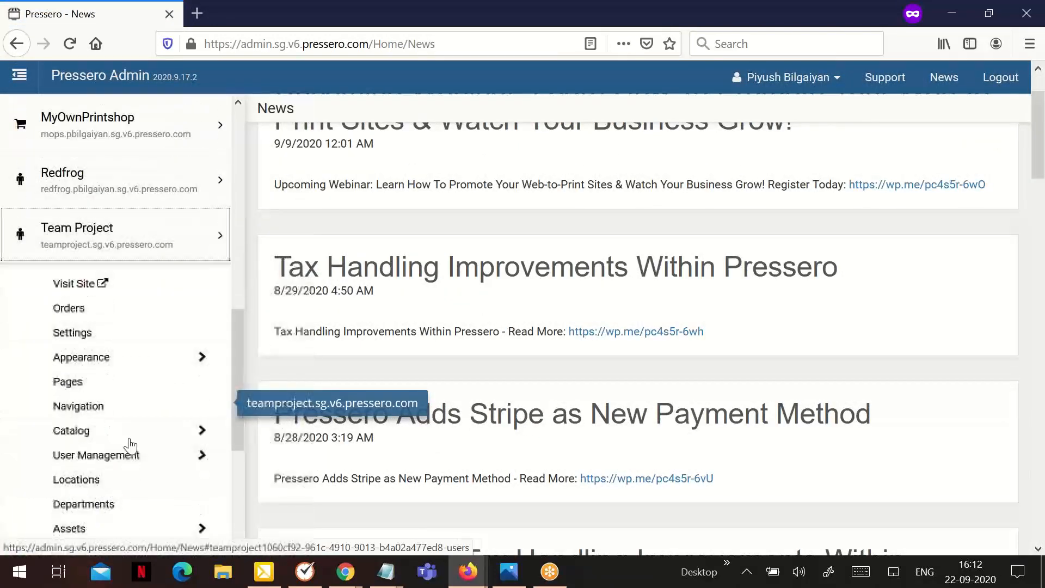
left_click(109, 432)
left_click(104, 480)
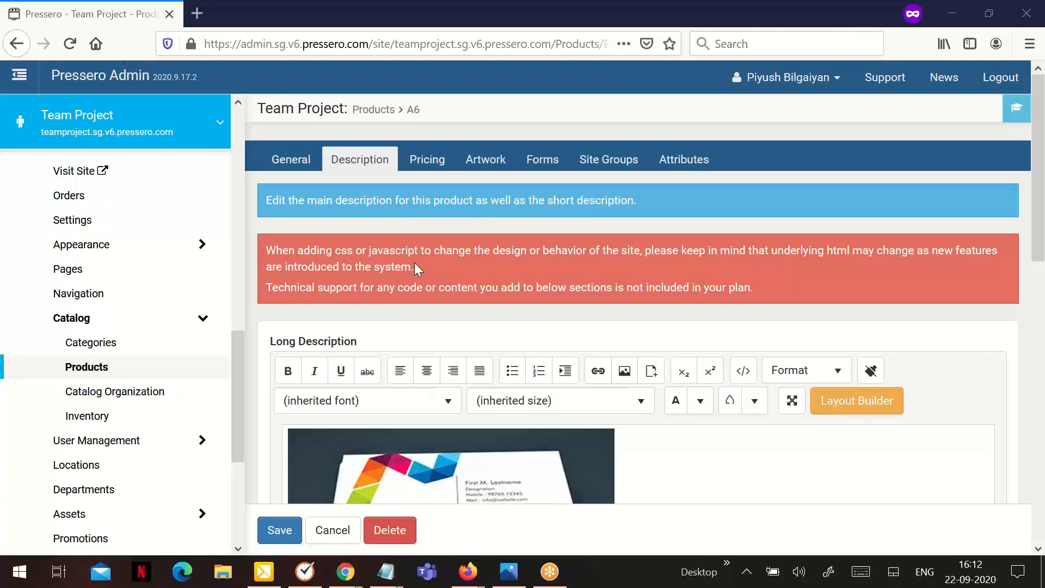
scroll(490, 327, "down", 3)
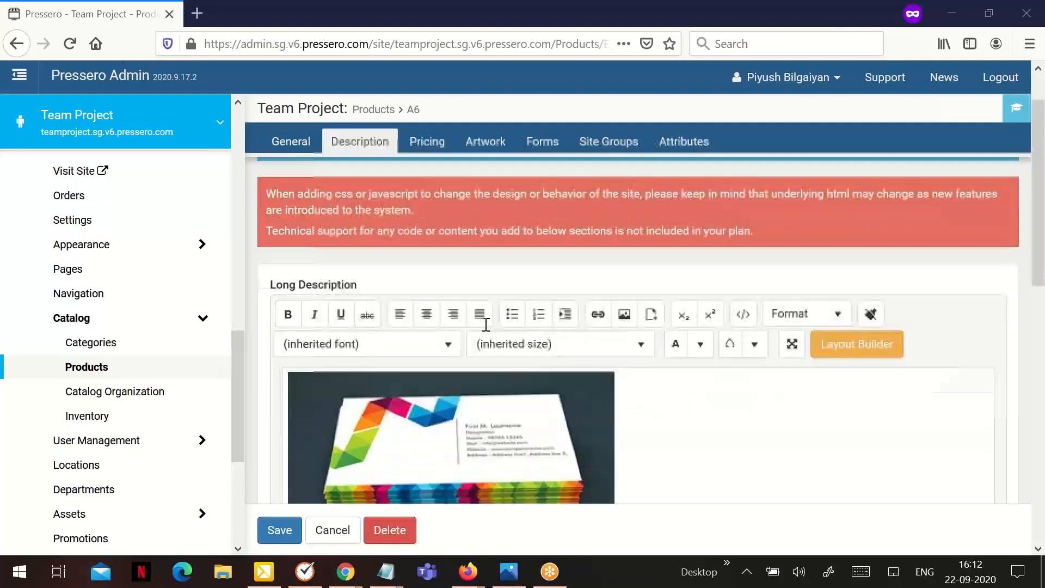
scroll(469, 303, "down", 5)
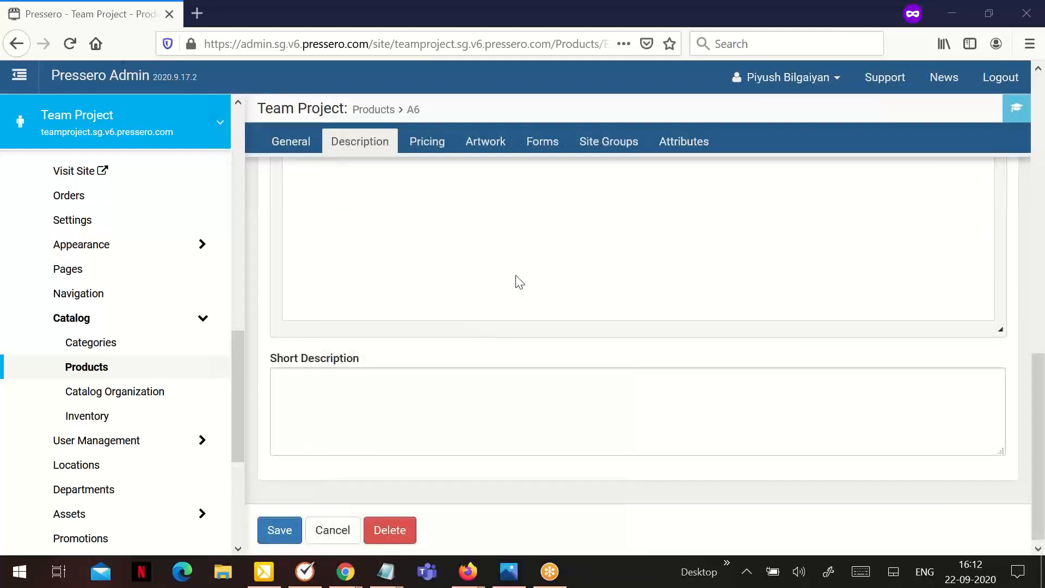
scroll(516, 282, "up", 6)
scroll(566, 290, "down", 3)
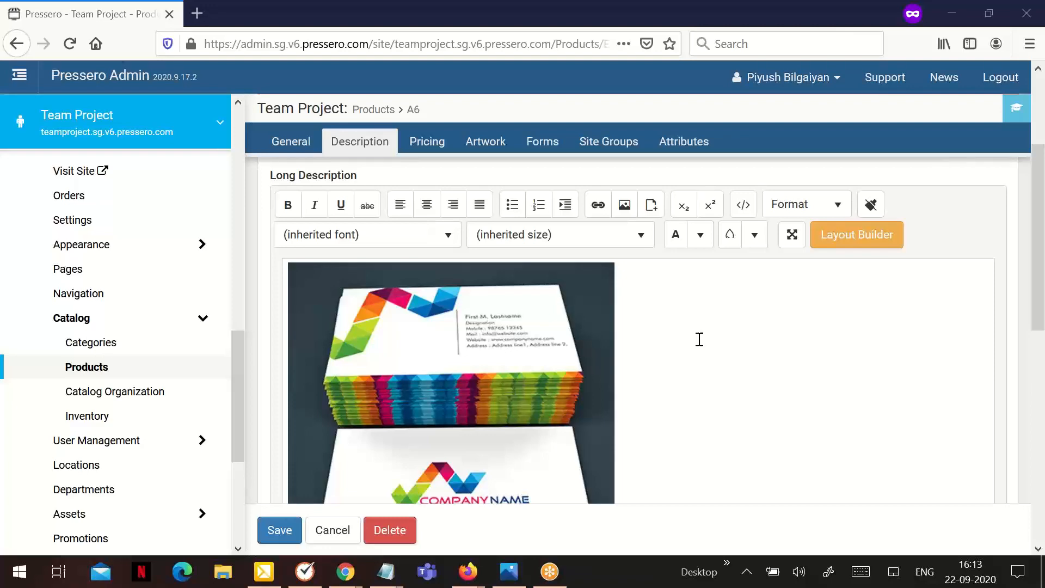
scroll(696, 338, "down", 5)
scroll(620, 404, "up", 5)
left_click(741, 205)
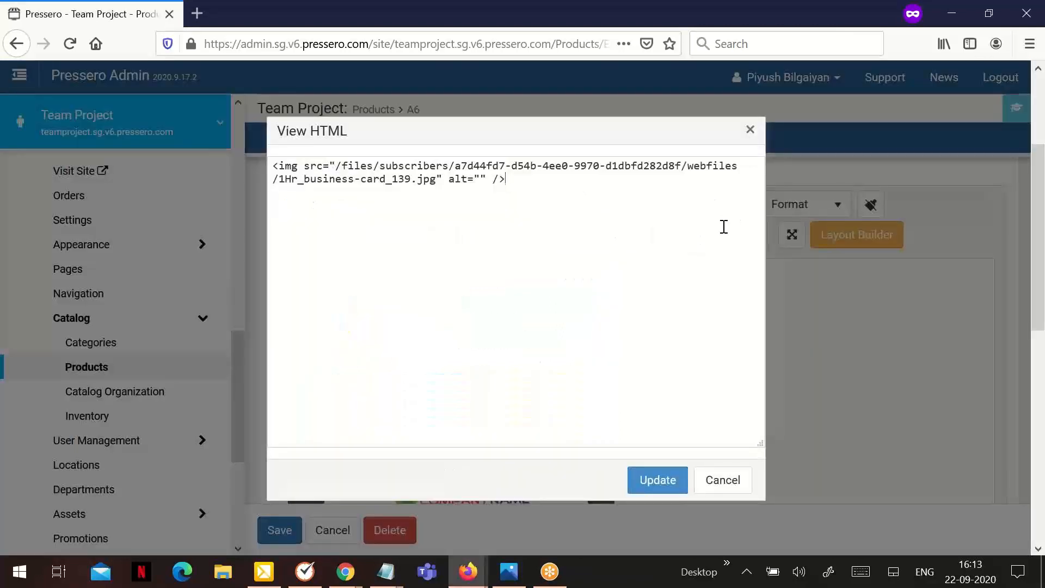
left_click(722, 480)
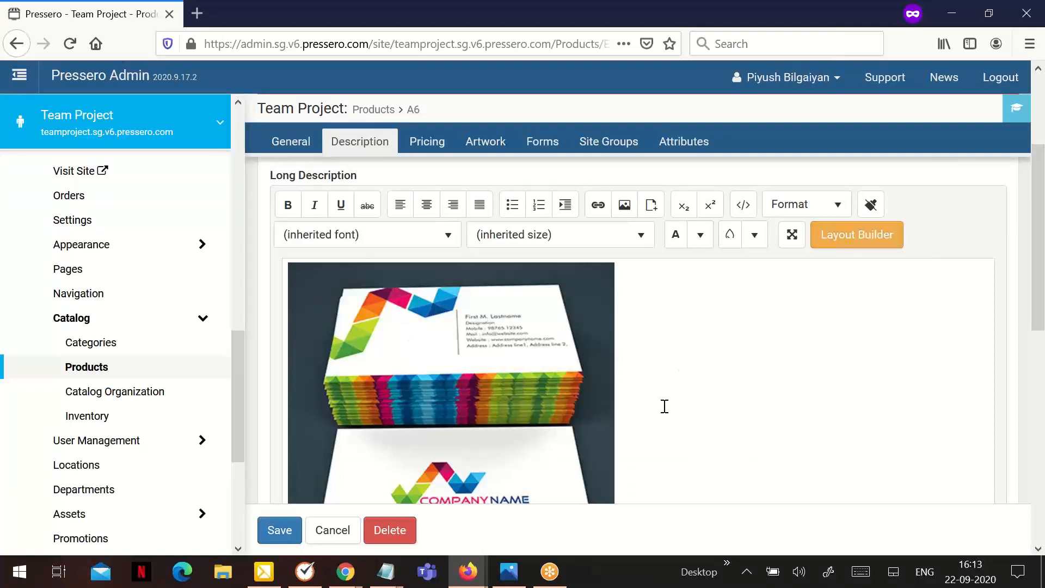
scroll(664, 406, "down", 8)
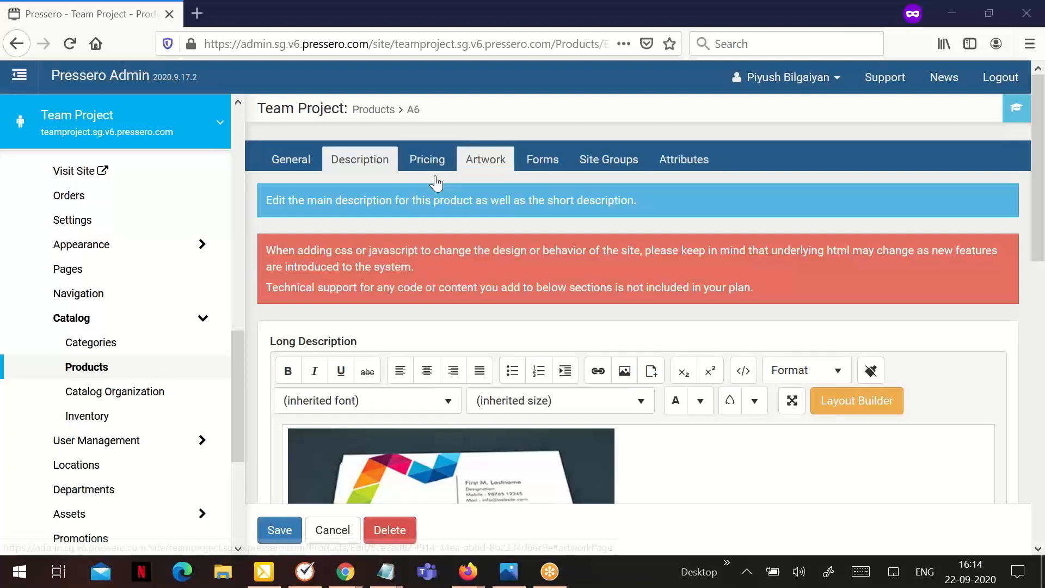
Show A6's Artwork tab, which lists the single primary image A6.
left_click(486, 160)
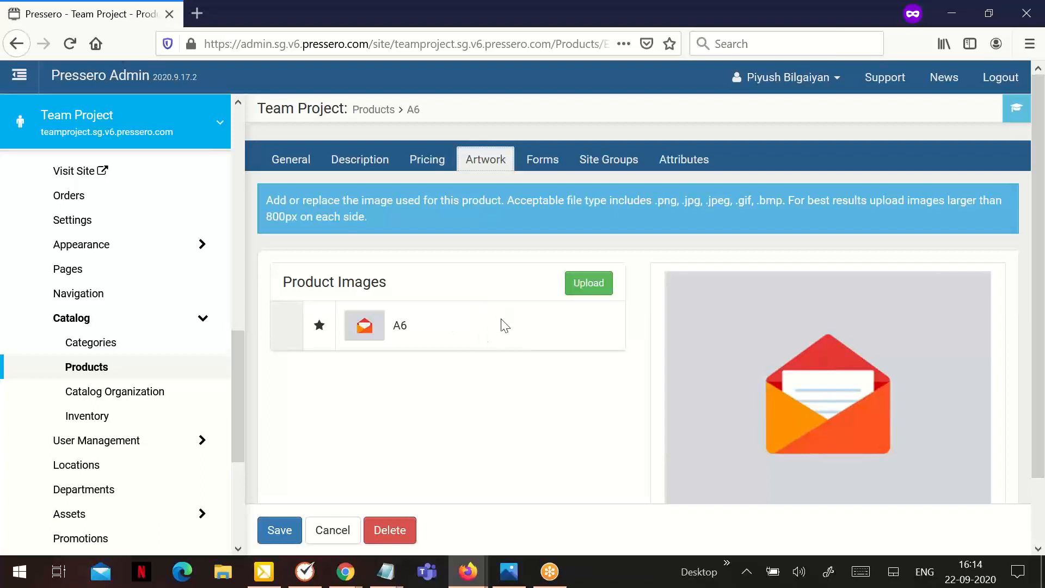
Upload 1Hr_business-card_139, 1weddingphotobook and the 2e31c748 proof images from the Desktop.
left_click(589, 287)
left_click(207, 342)
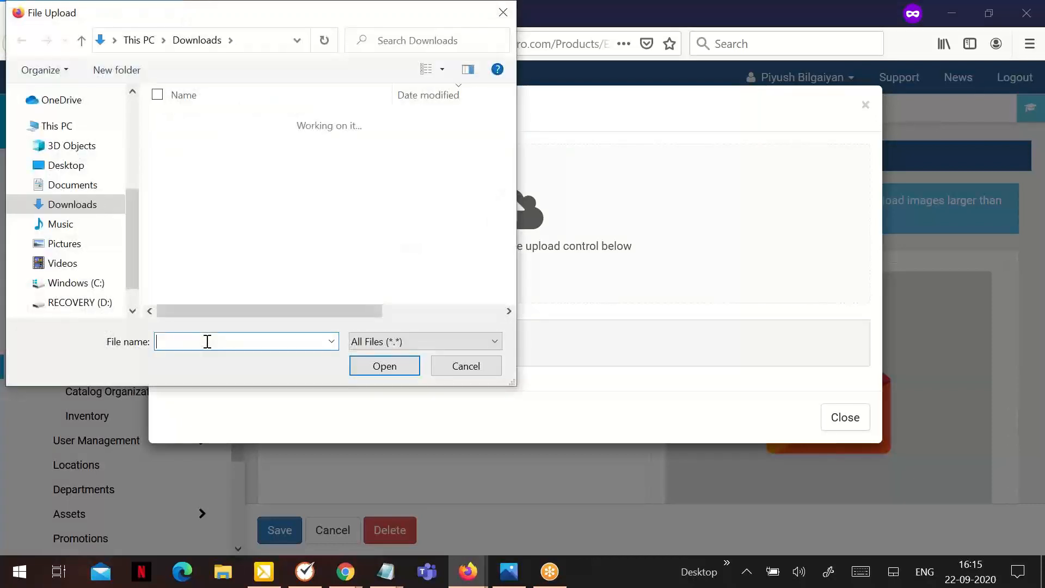
left_click(97, 166)
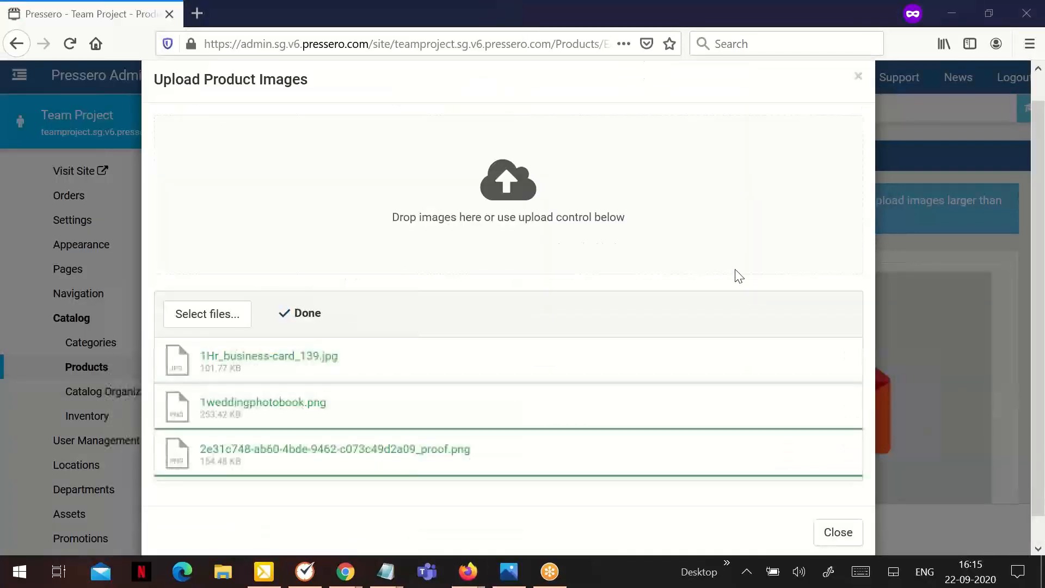
scroll(729, 300, "down", 1)
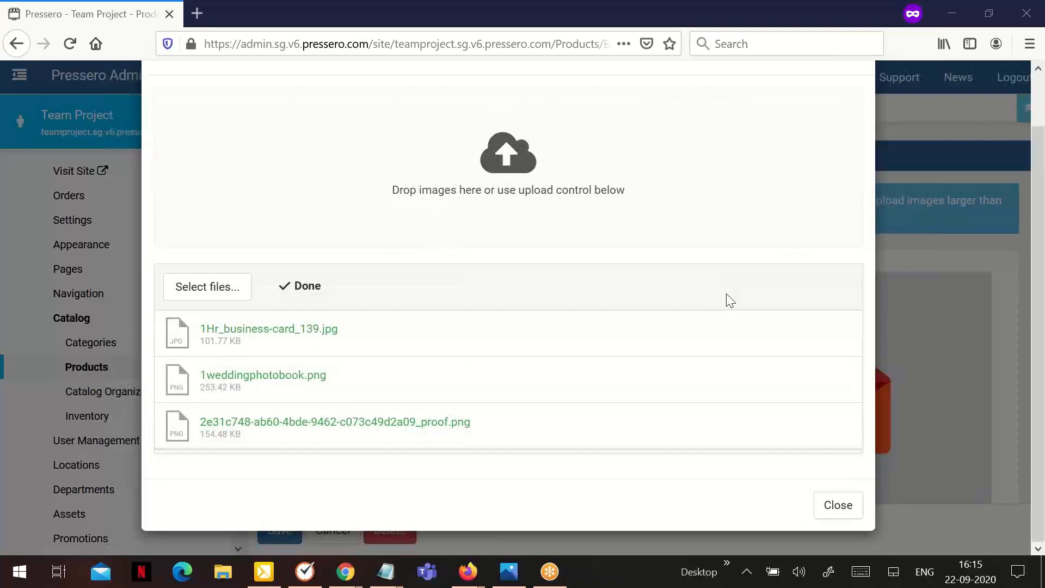
left_click(829, 500)
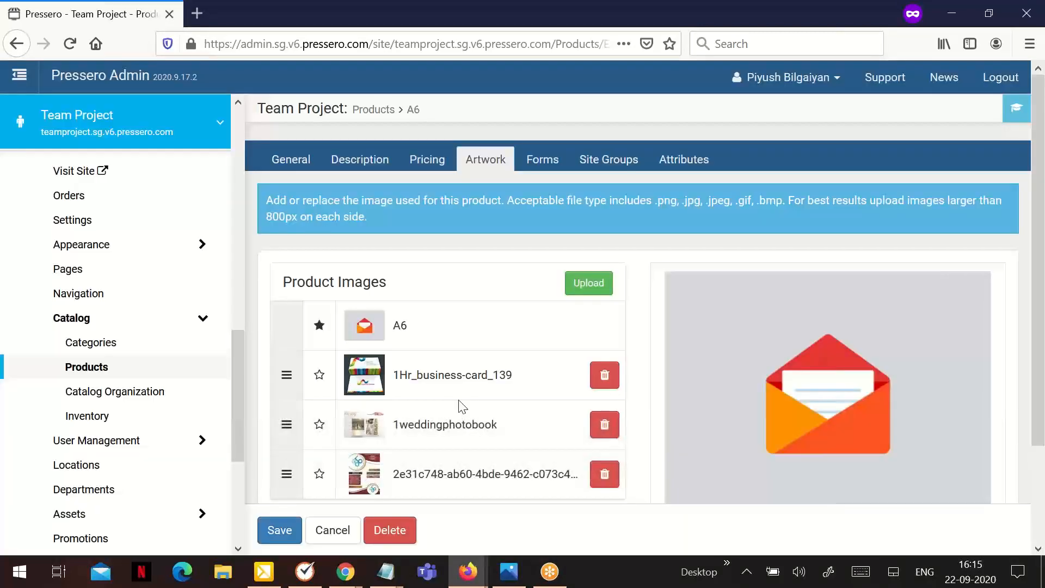
Star 1Hr_business-card_139 as primary and drag the 2e31c748 proof image into second place.
scroll(439, 373, "down", 2)
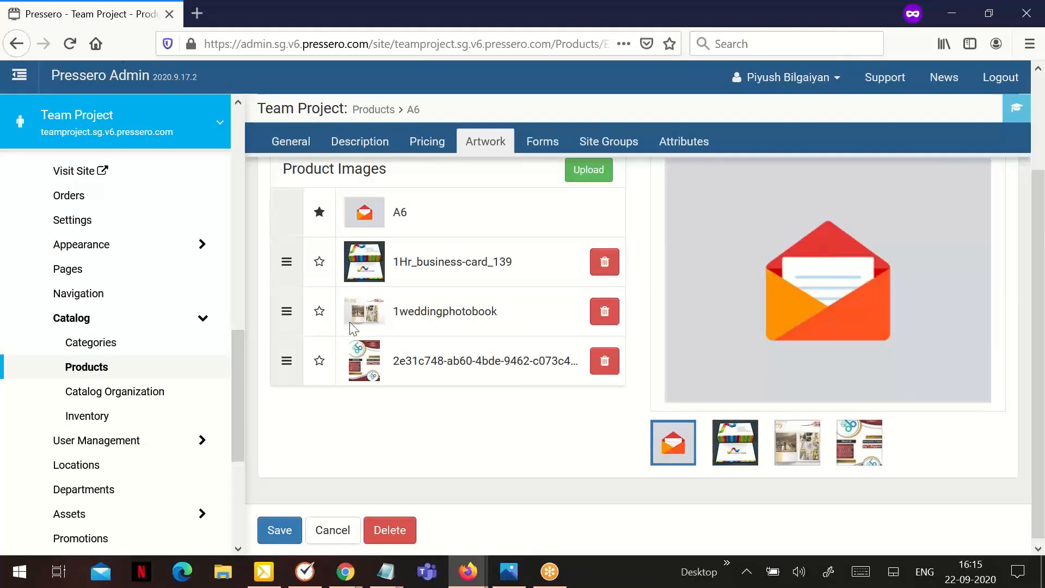
left_click(318, 263)
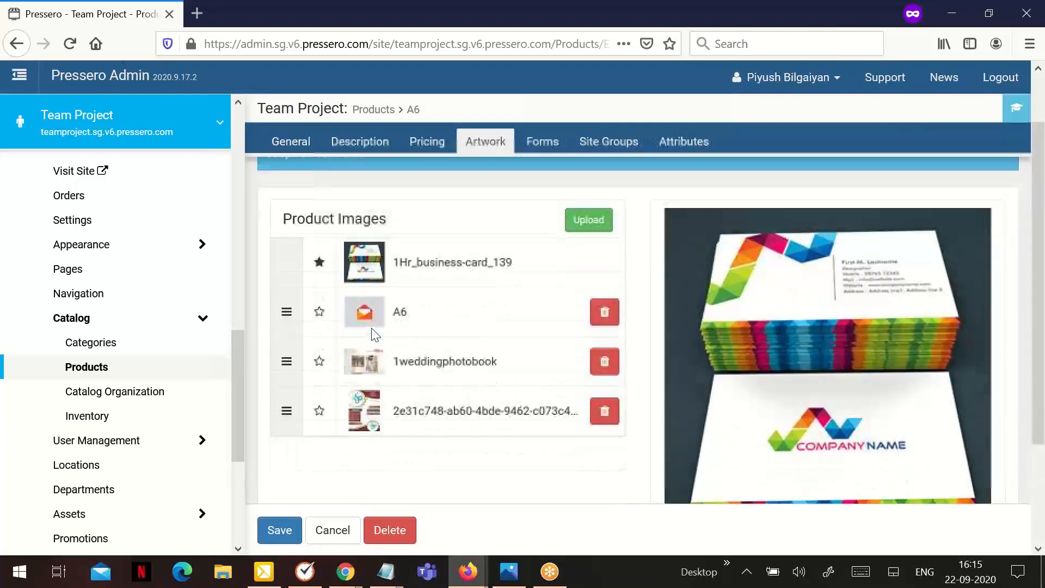
left_click_drag(293, 370, 281, 257)
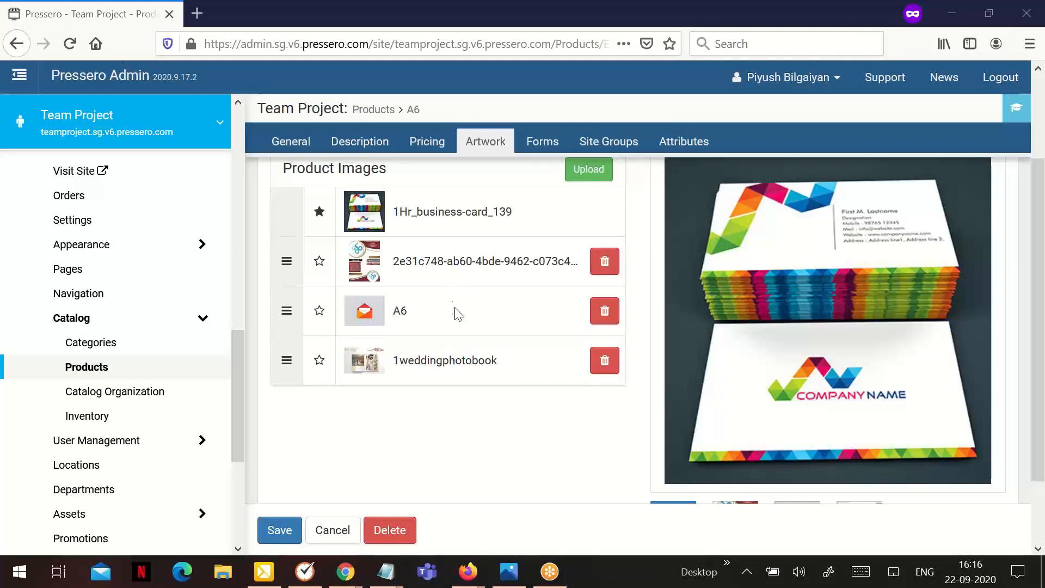
scroll(451, 316, "up", 2)
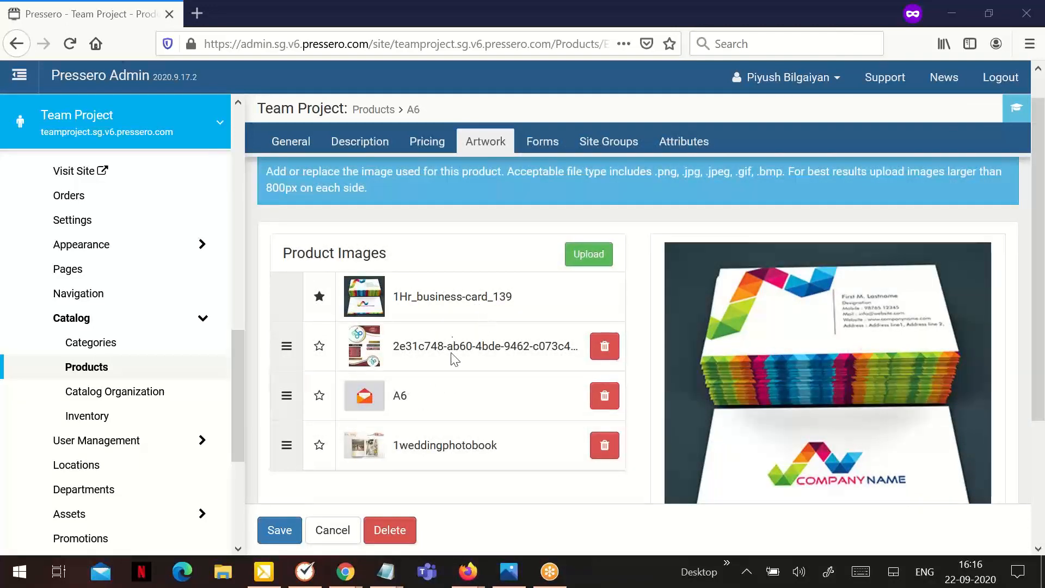
scroll(456, 362, "down", 2)
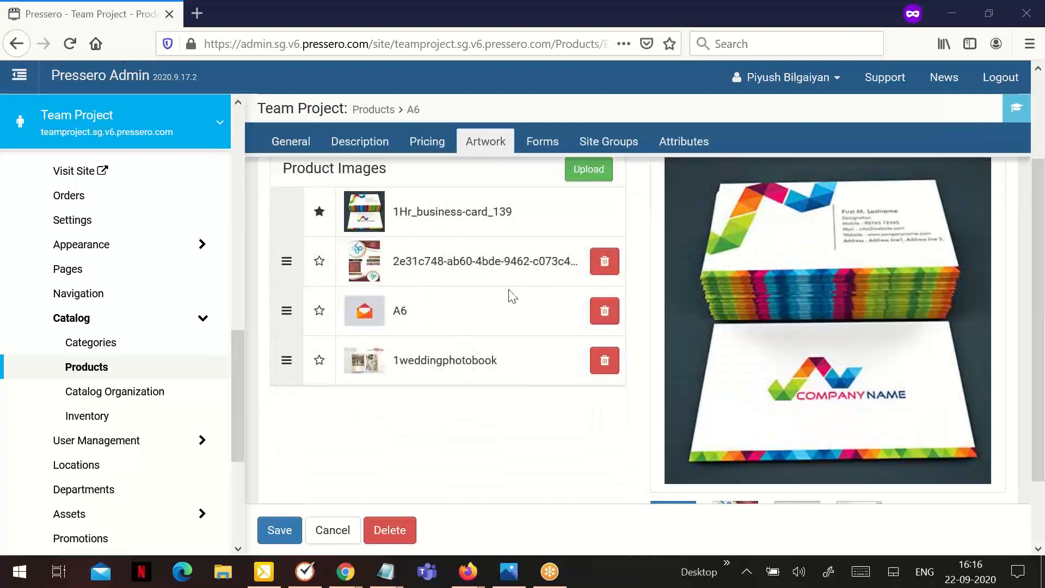
Delete one of A6's extra product images, confirming the removal with OK.
left_click(601, 266)
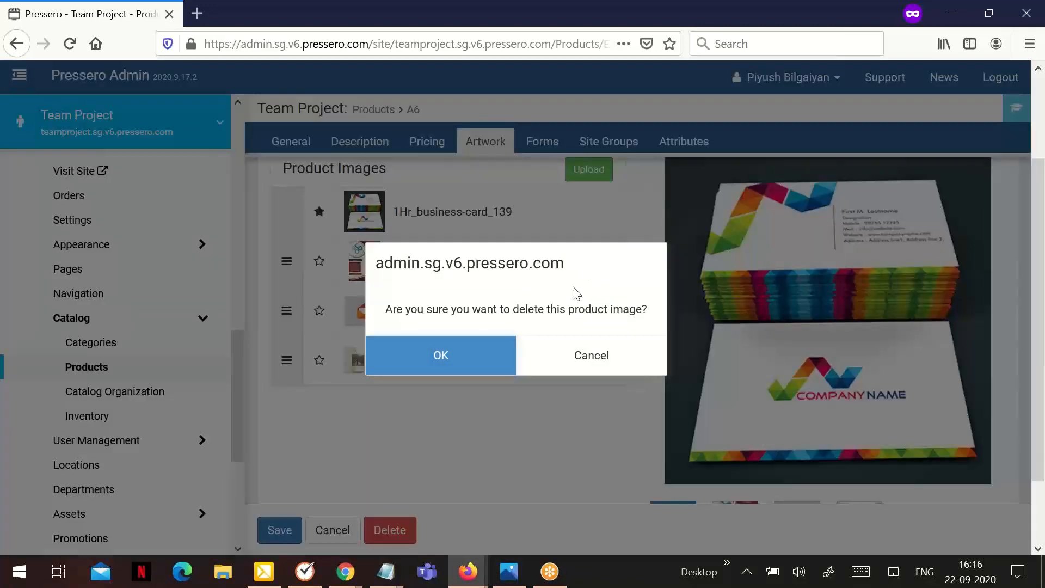
left_click(468, 363)
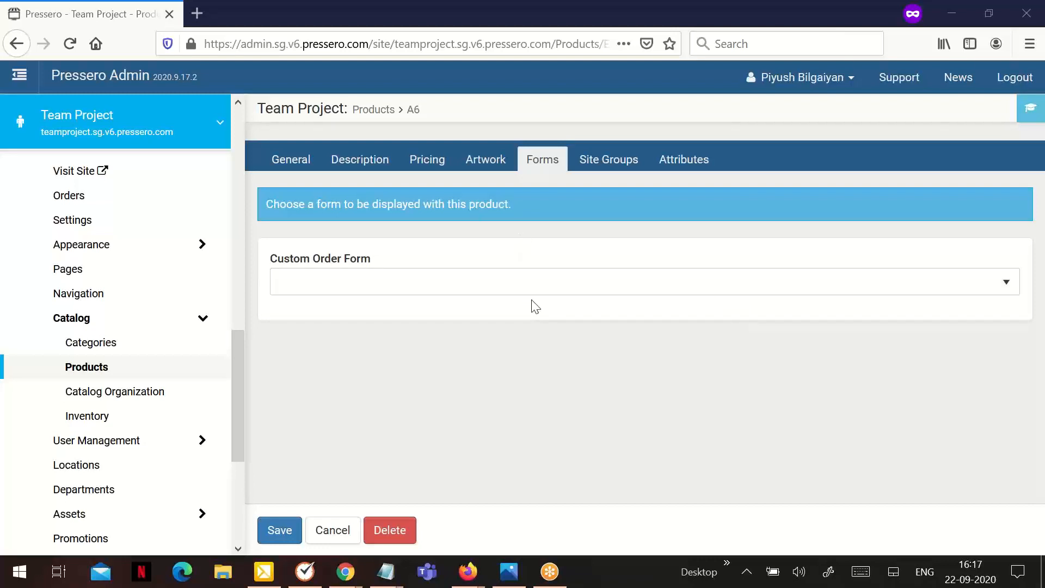
Choose Additional Information as A6's Custom Order Form and display the Site Groups tab.
left_click(457, 302)
left_click(386, 369)
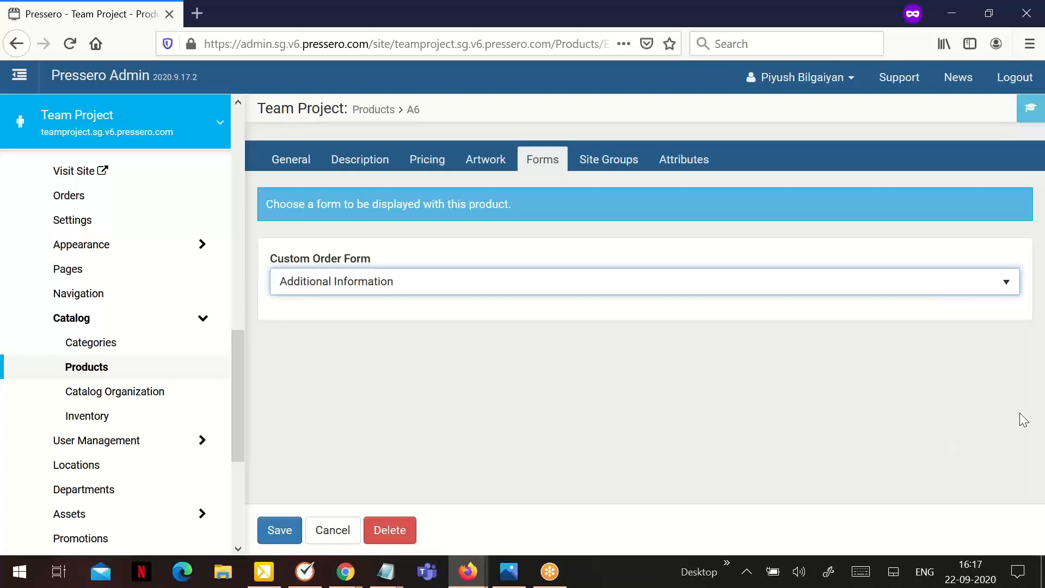
left_click(952, 407)
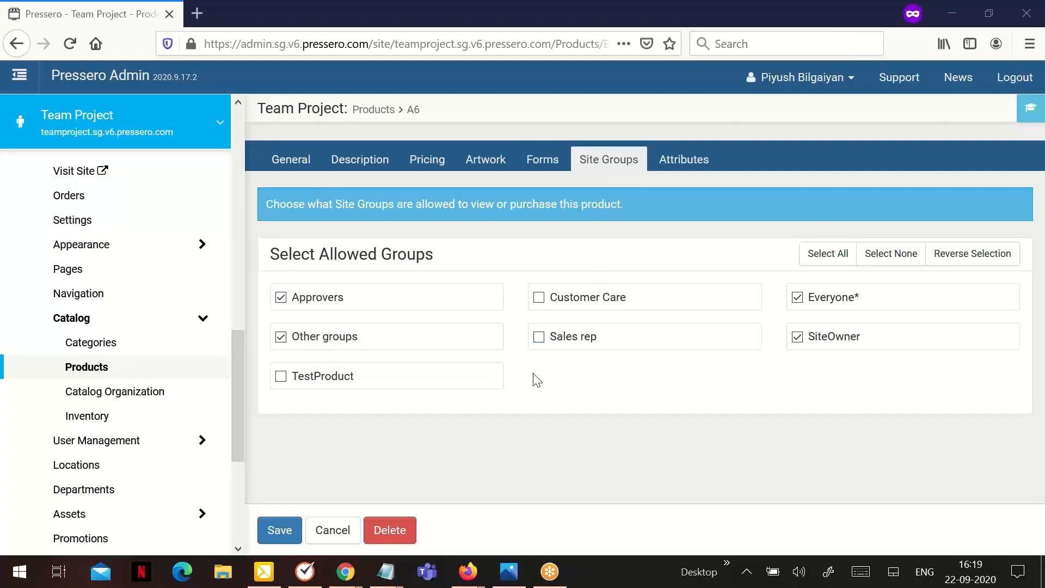
Cycle A6's allowed site groups through Select All, Select None and Reverse Selection.
left_click(819, 264)
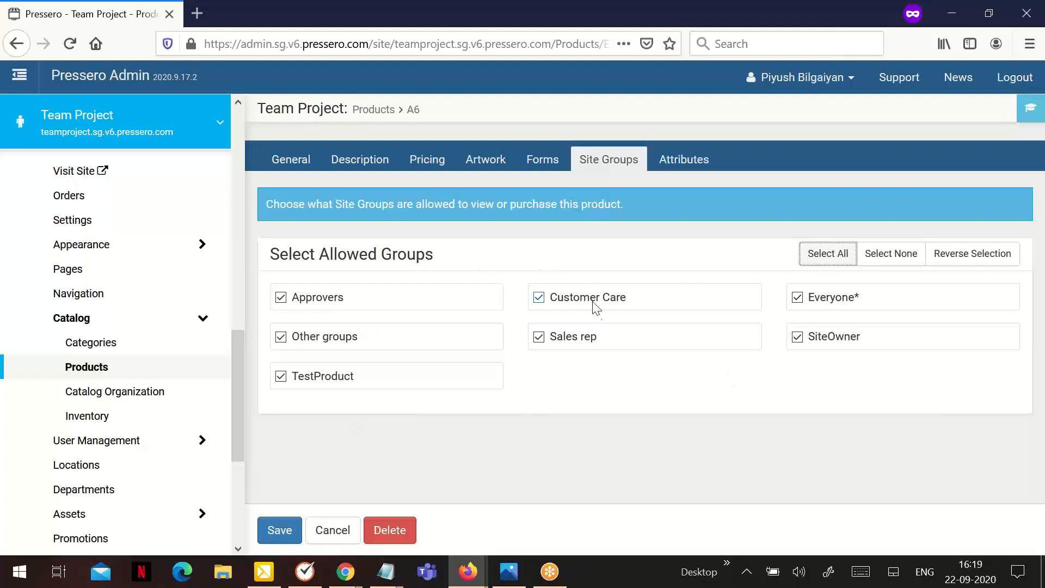
left_click(876, 268)
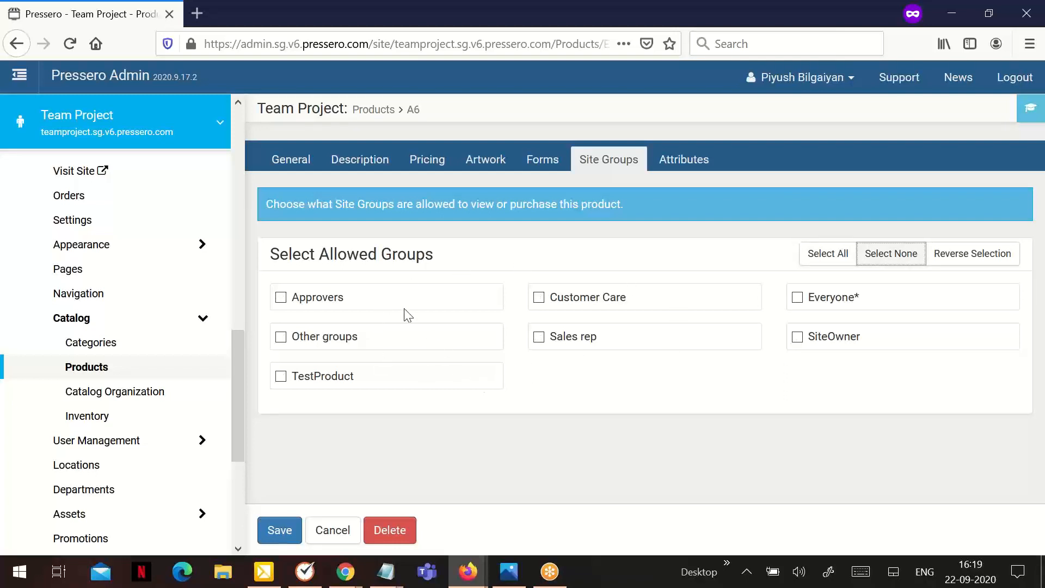
left_click(939, 266)
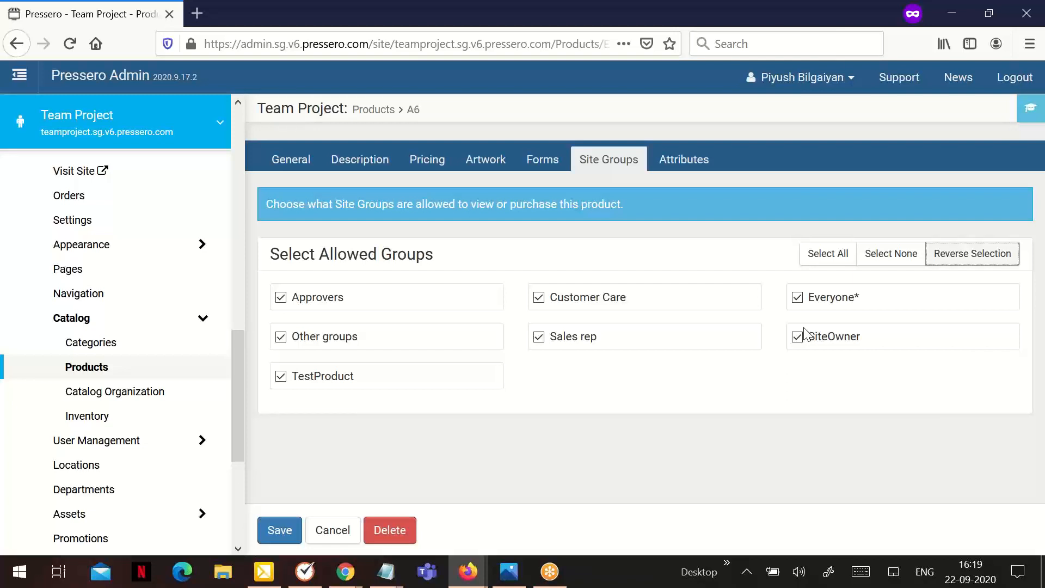
left_click(867, 264)
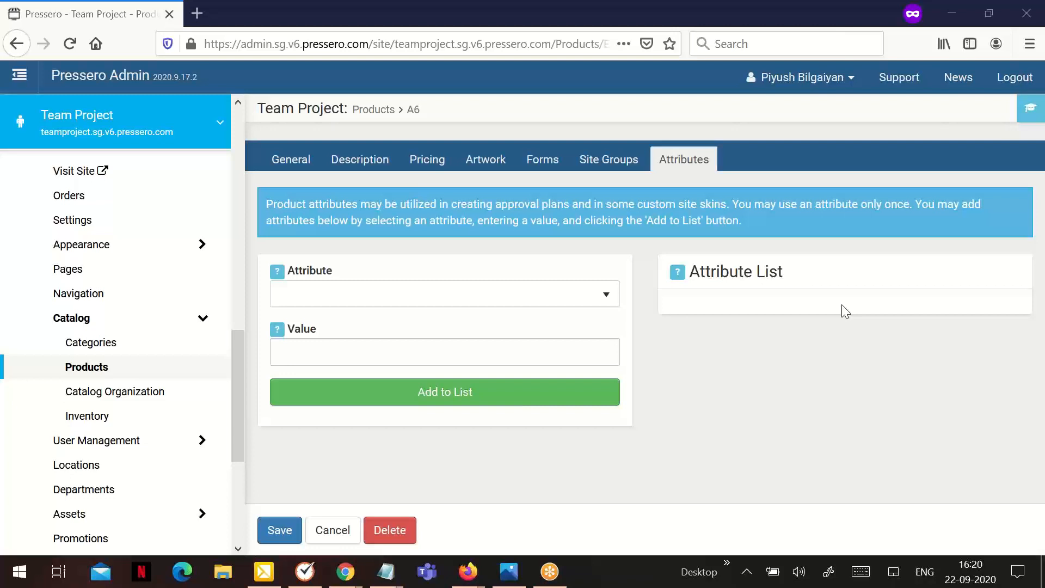
Pick Color in the Attribute dropdown, enter FULL as its value, and add it to the list.
left_click(349, 295)
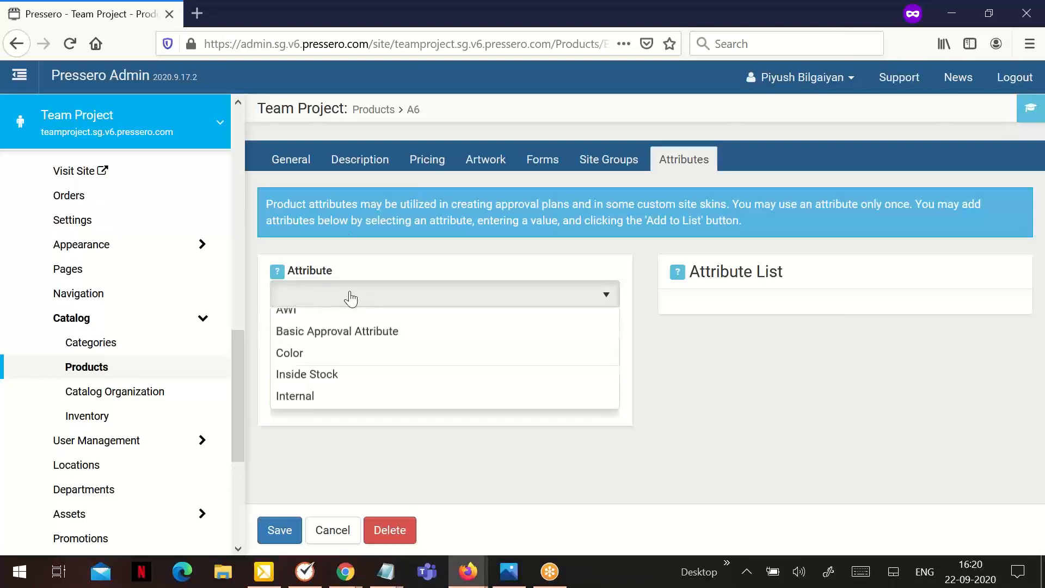
left_click(351, 299)
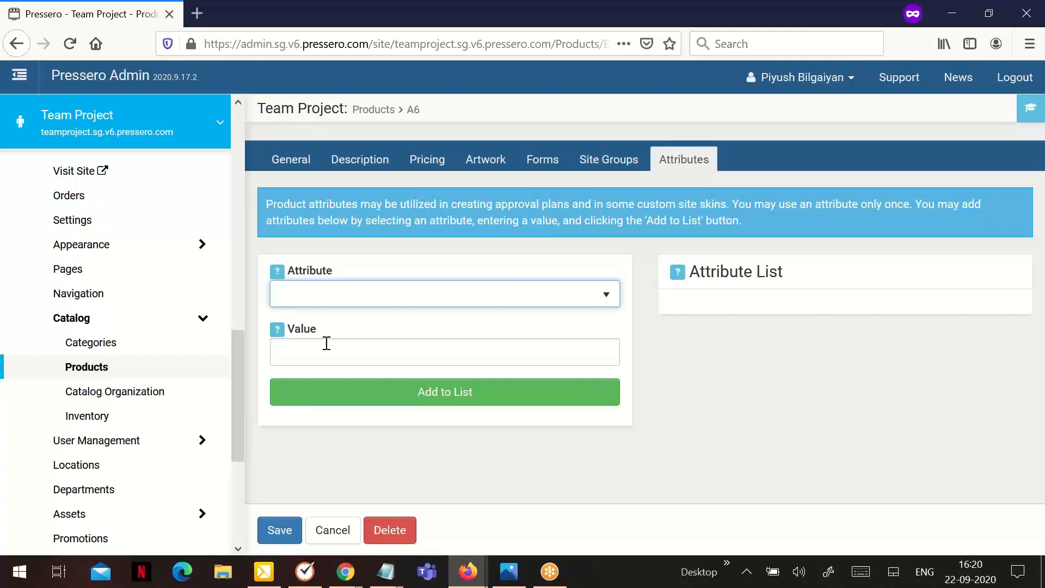
left_click(379, 297)
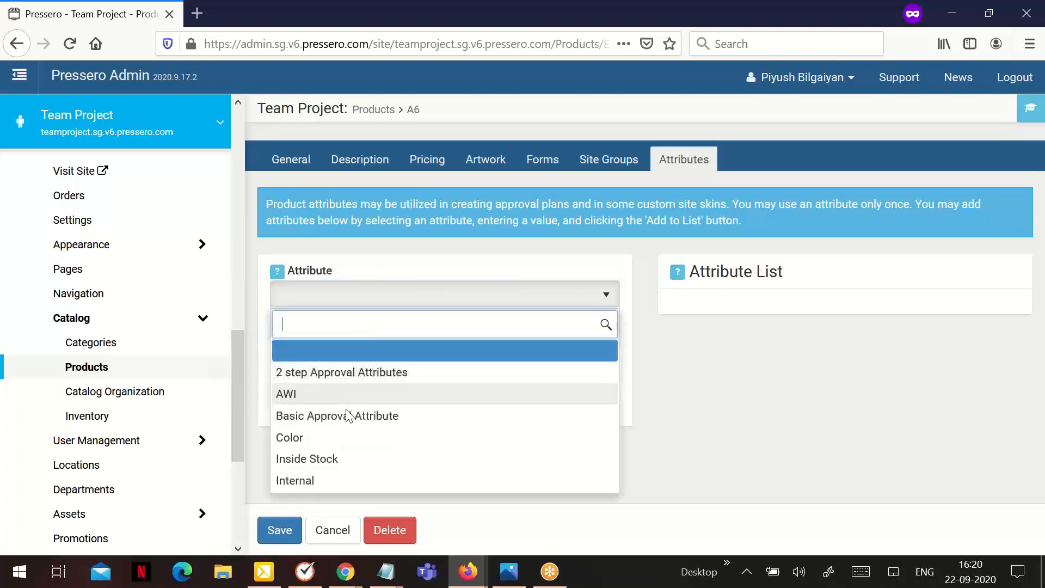
left_click(345, 439)
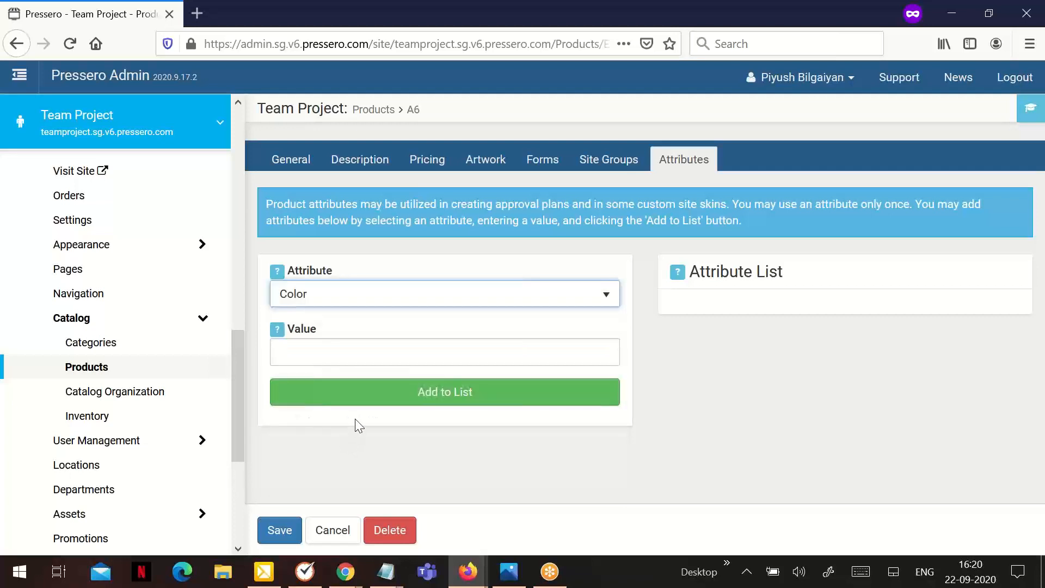
left_click(344, 349)
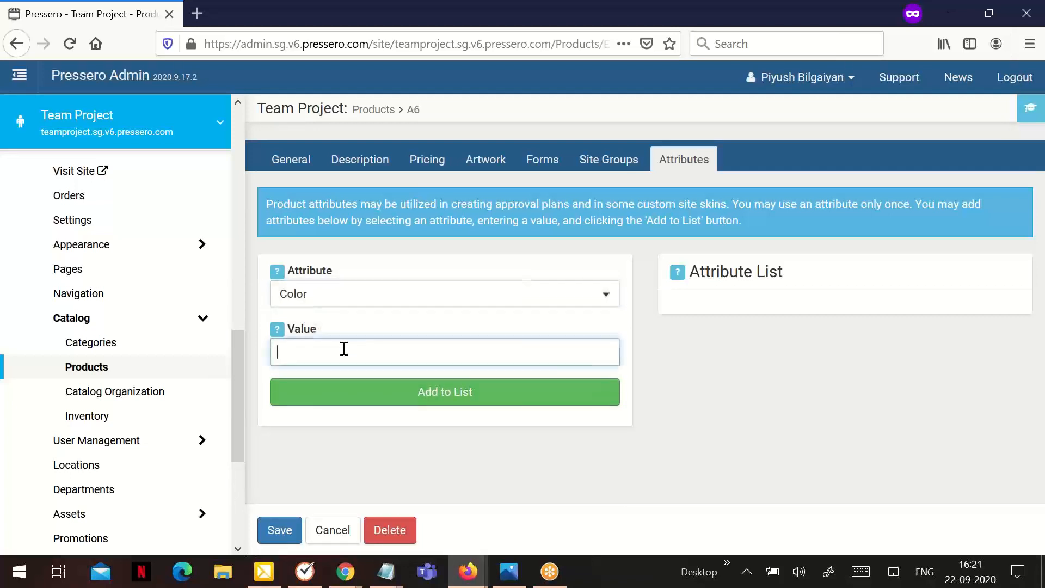
type("FULL")
left_click(391, 397)
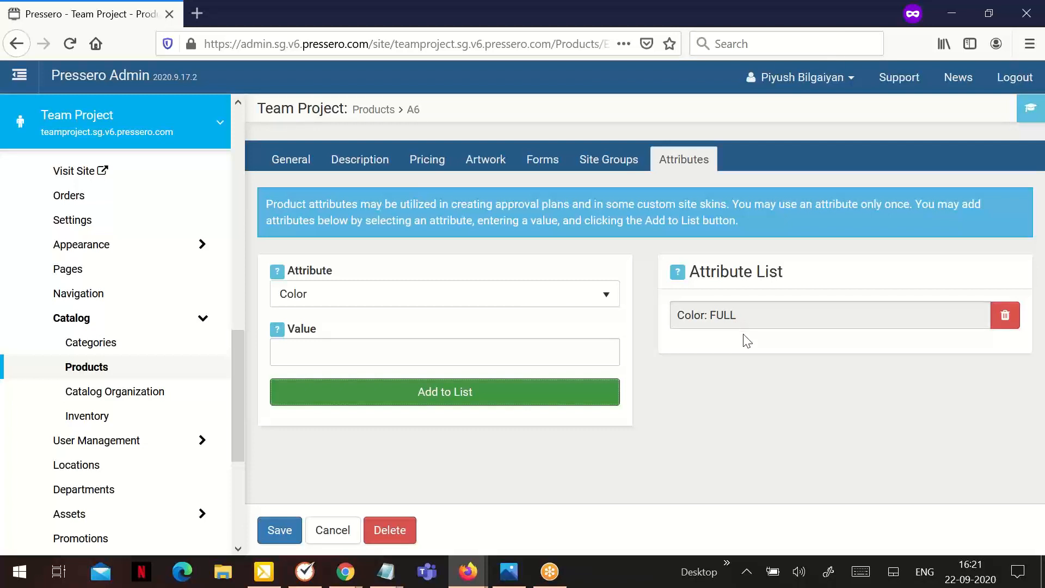
Remove Color: FULL, then try adding value BW, which is rejected as not unique.
left_click(1003, 315)
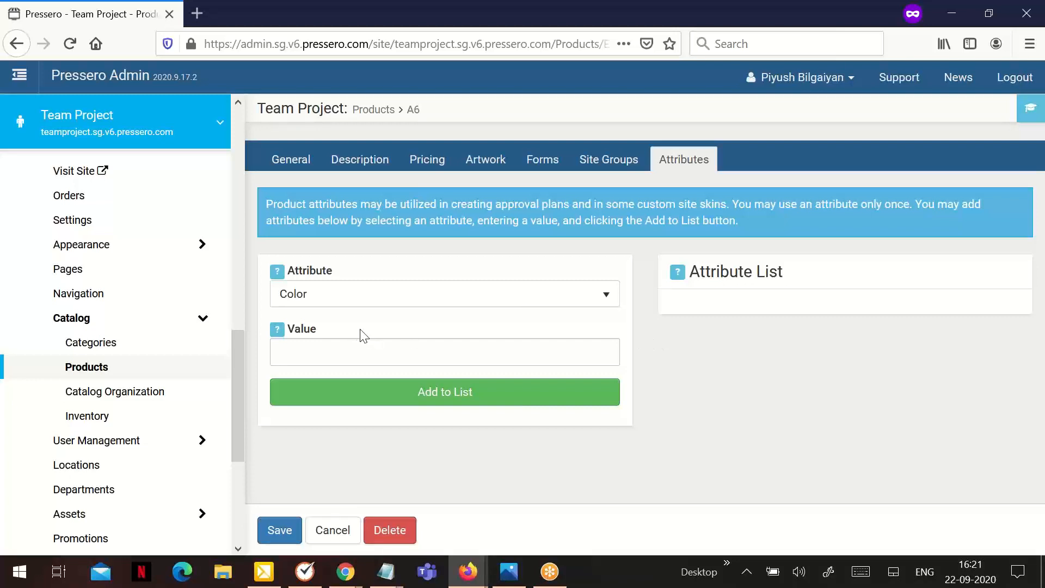
left_click(301, 344)
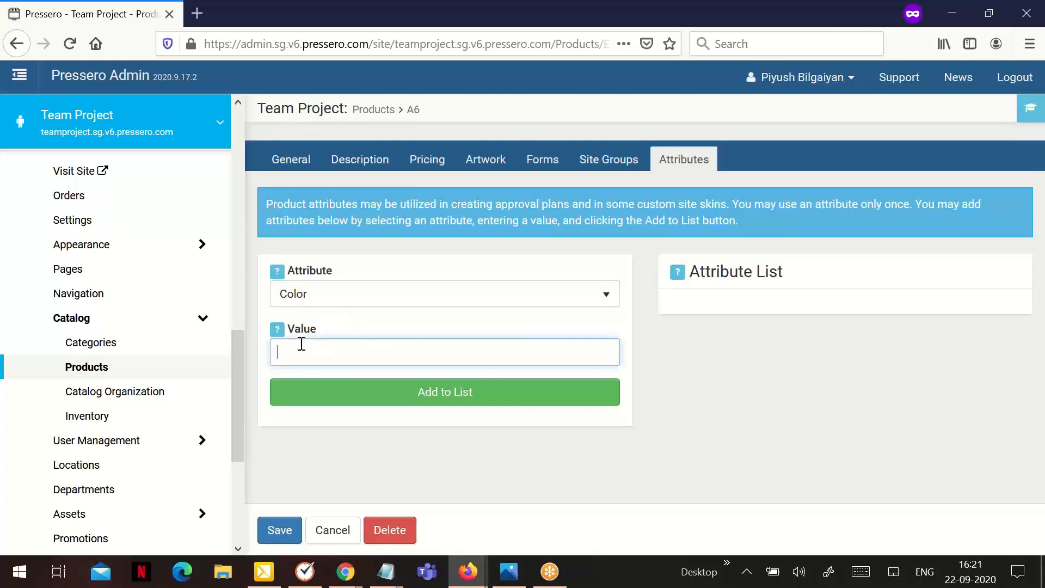
type("BW")
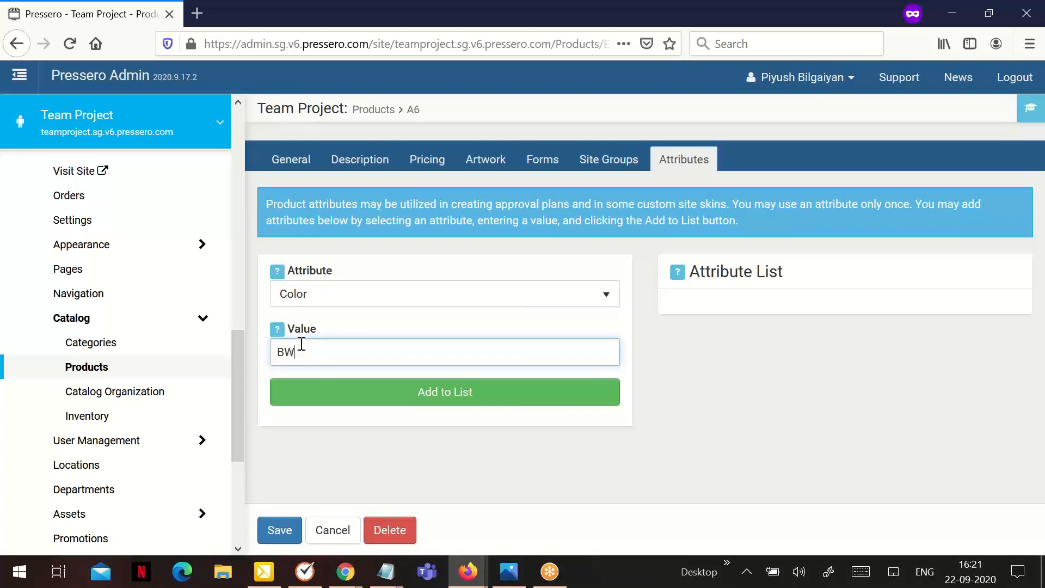
left_click(381, 394)
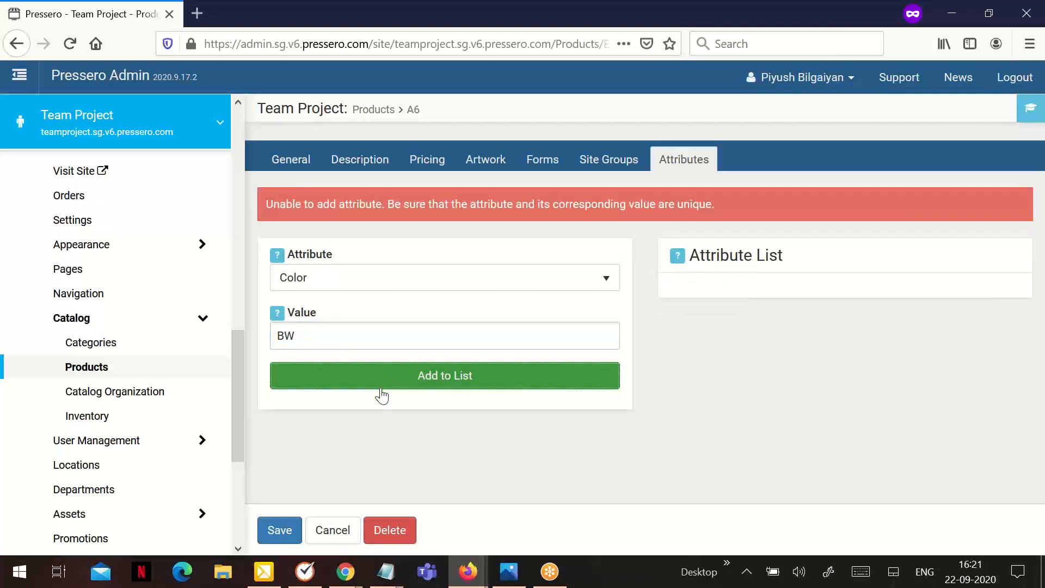
Replace the BW value with NEW and add it to the attribute list.
left_click(322, 335)
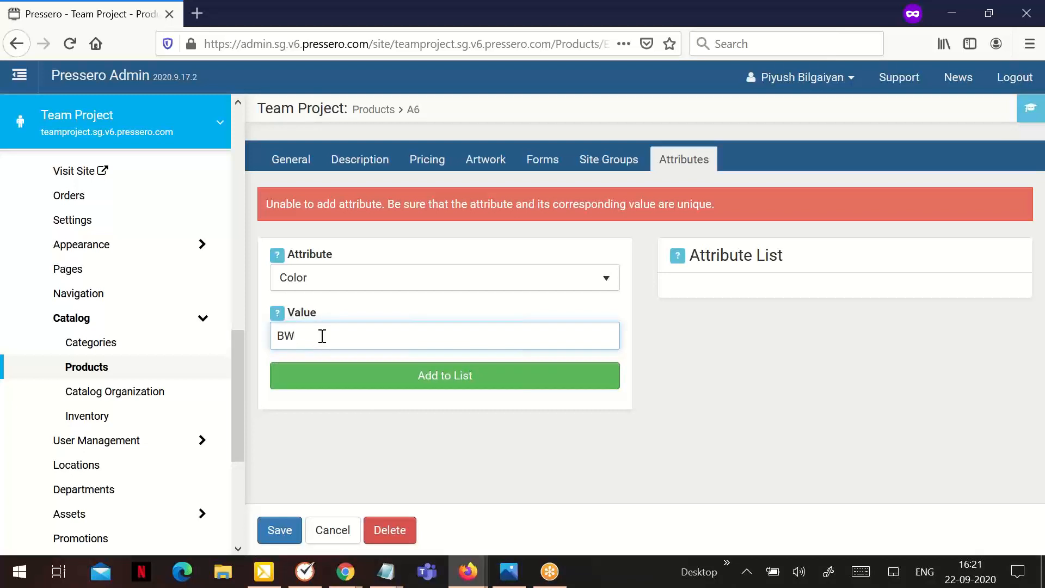
left_click_drag(322, 335, 227, 329)
key("BackSpace")
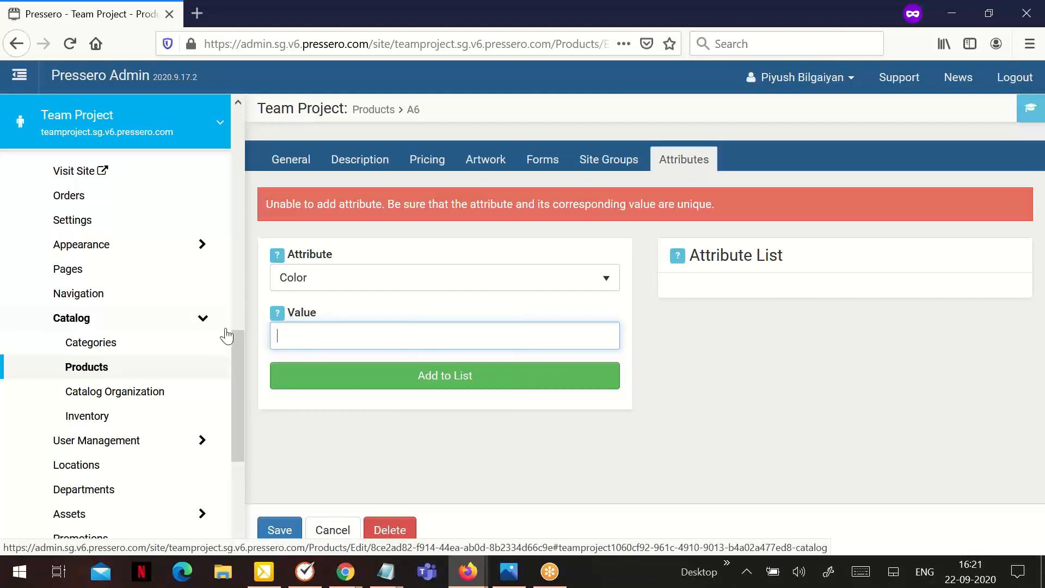
type("NEW")
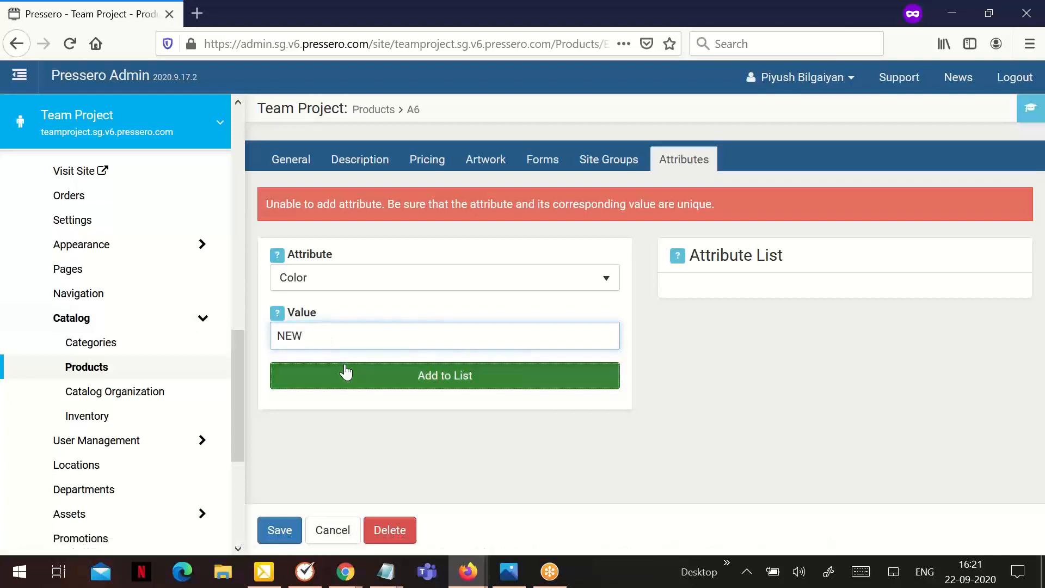
left_click(346, 373)
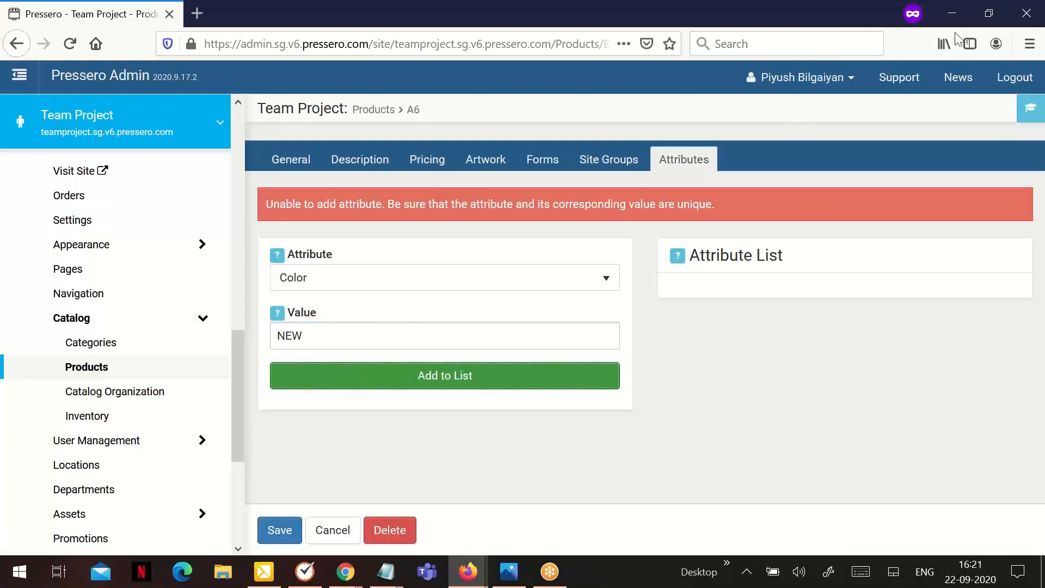